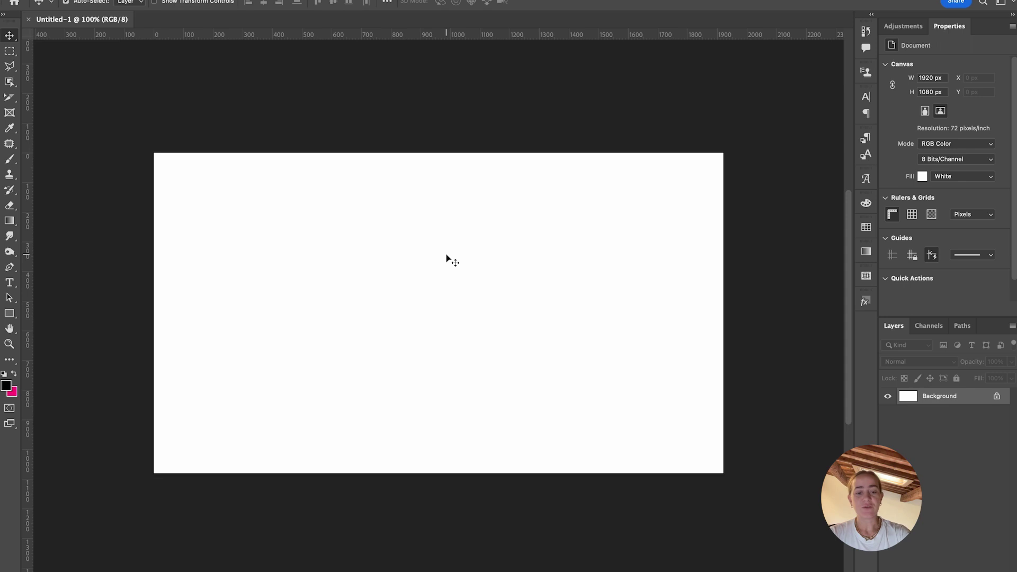
- Unlock the Background layer and load the Supreme Spatter brush with black as the foreground colour
left_click(997, 397)
key("b")
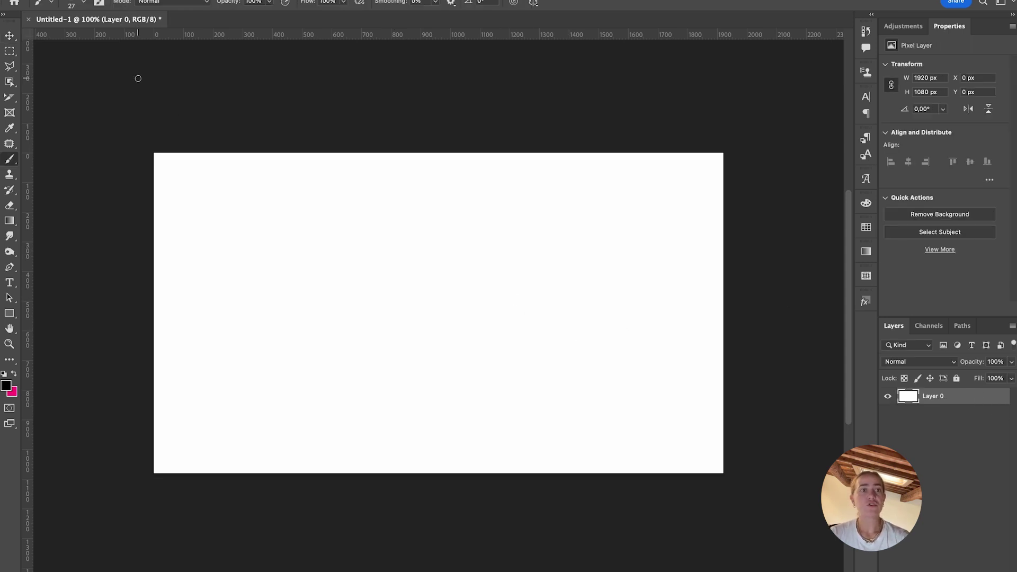
left_click(79, 2)
left_click(19, 135)
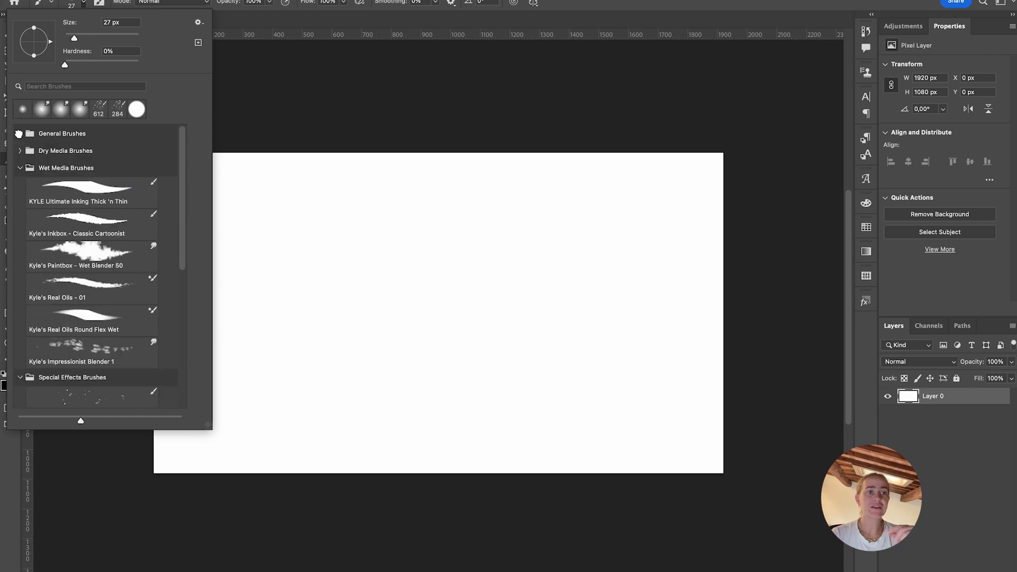
left_click(20, 168)
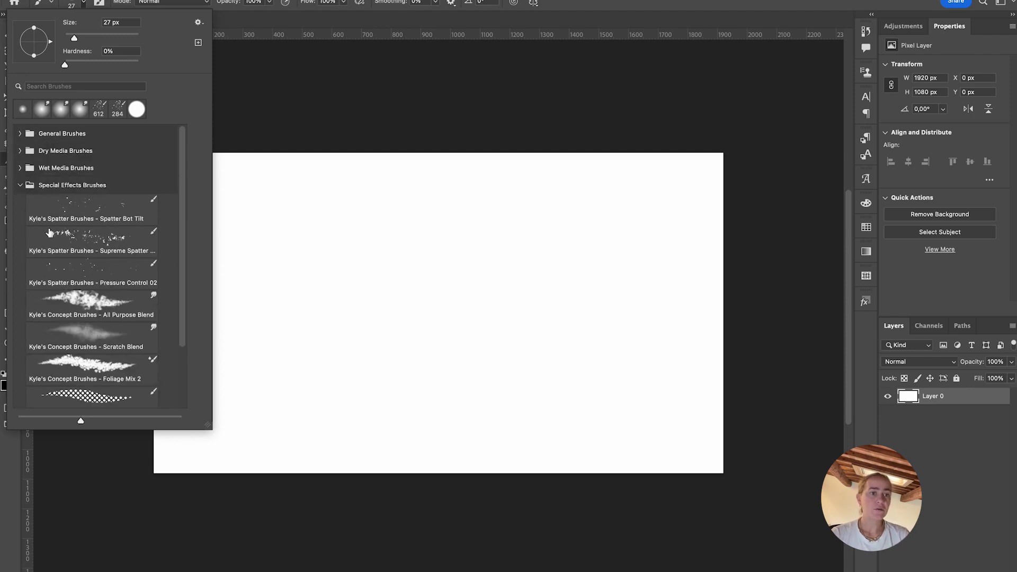
scroll(96, 295, "down", 1)
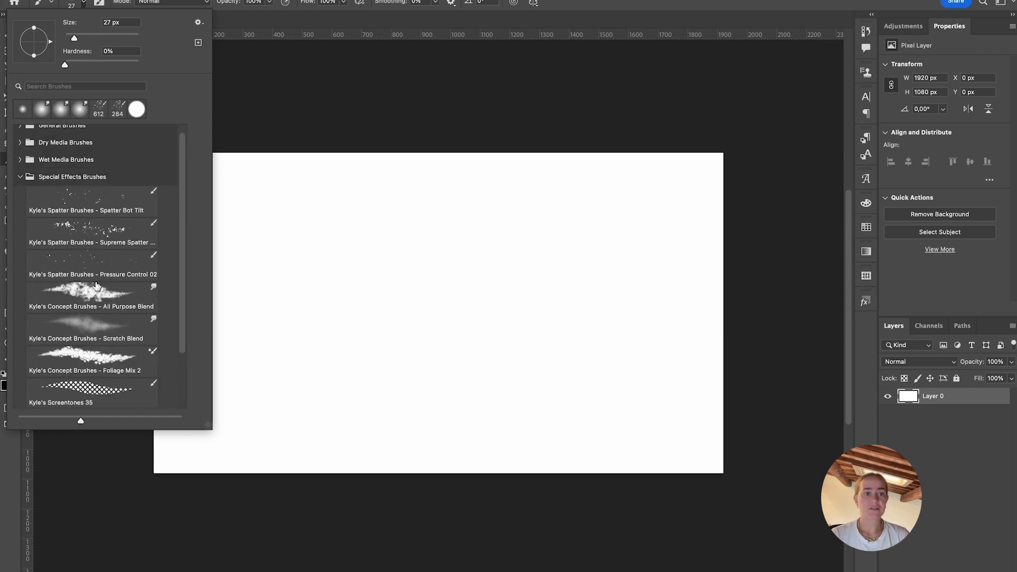
left_click(92, 234)
key("Escape")
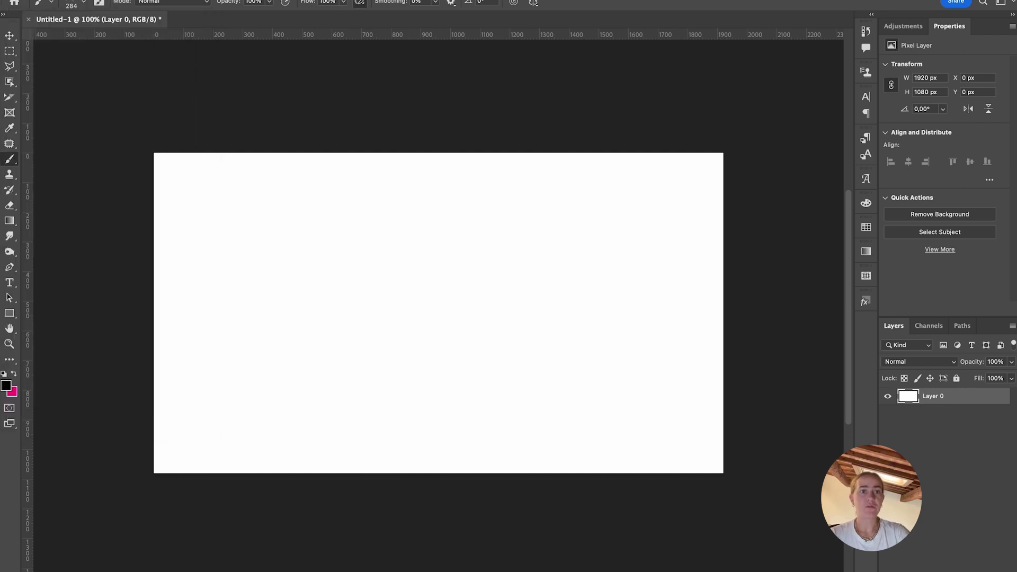
left_click(7, 387)
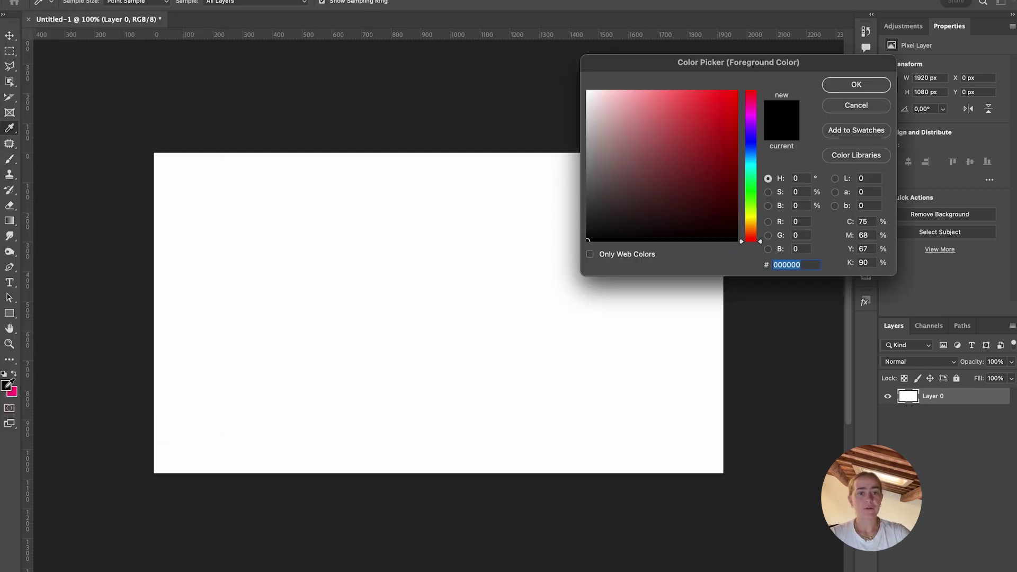
left_click(857, 84)
- Paint large black spatter across the canvas, building the densest cluster in the centre
mouse_move(416, 268)
left_mouse_down()
mouse_move(567, 291)
mouse_move(387, 476)
mouse_move(398, 239)
mouse_move(159, 387)
mouse_move(185, 223)
mouse_move(344, 382)
left_mouse_up()
mouse_move(392, 301)
left_mouse_down()
mouse_move(615, 287)
mouse_move(683, 339)
mouse_move(642, 307)
mouse_move(655, 415)
left_mouse_up()
mouse_move(657, 154)
left_mouse_down()
mouse_move(297, 212)
mouse_move(397, 275)
mouse_move(433, 331)
mouse_move(403, 381)
mouse_move(476, 318)
left_mouse_up()
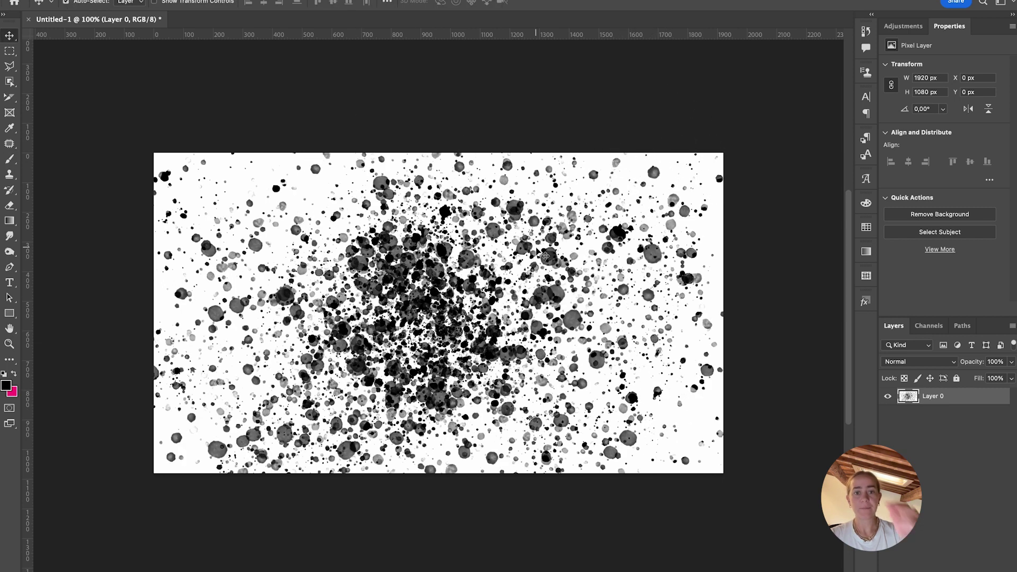
key("v")
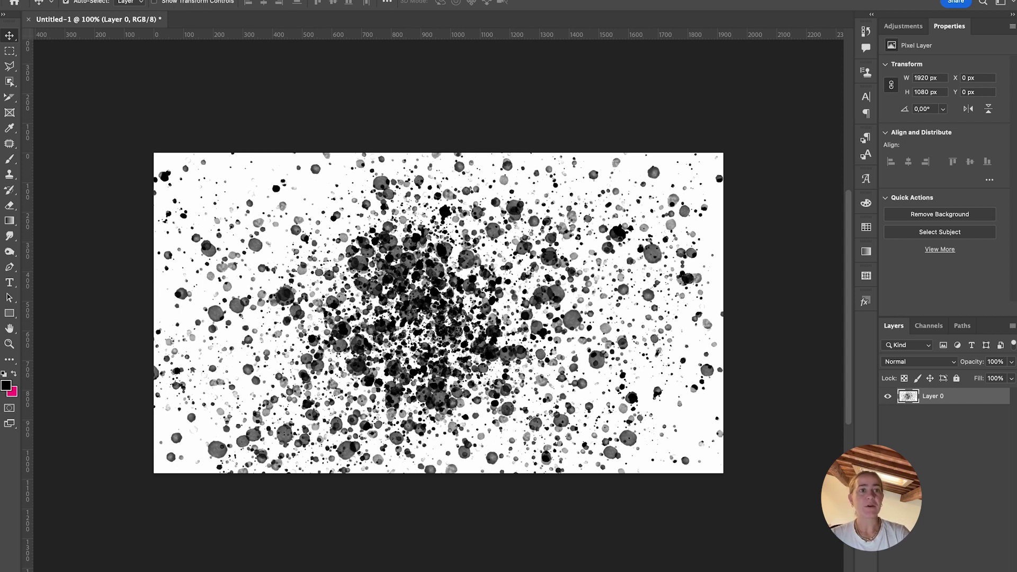
- Save the document to the computer as DISPLACEMENT_1.psd in Photoshop format, accepting Maximize Compatibility
left_click(95, 1)
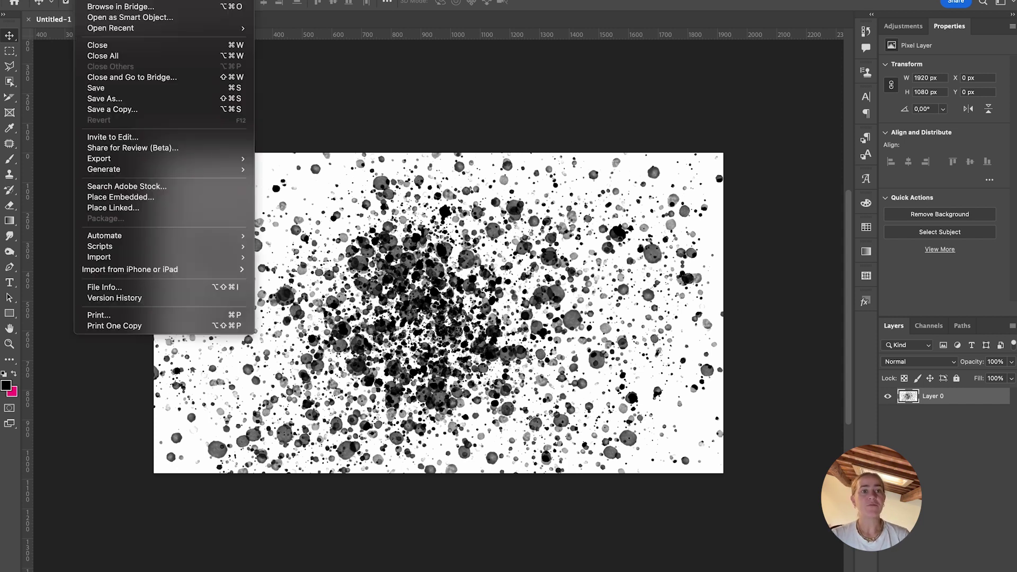
left_click(105, 99)
type("DISPLACEMENT_1")
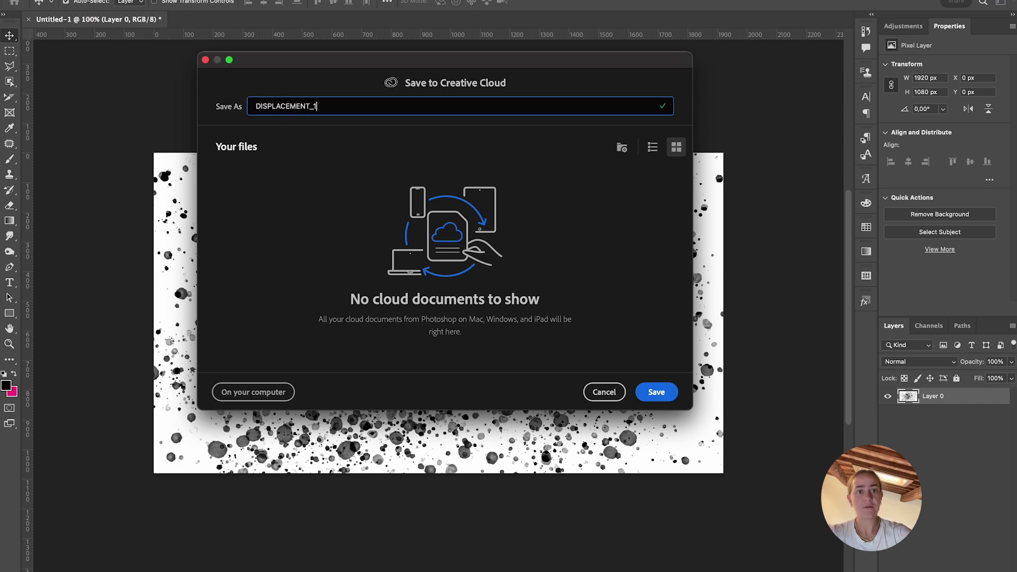
left_click(249, 393)
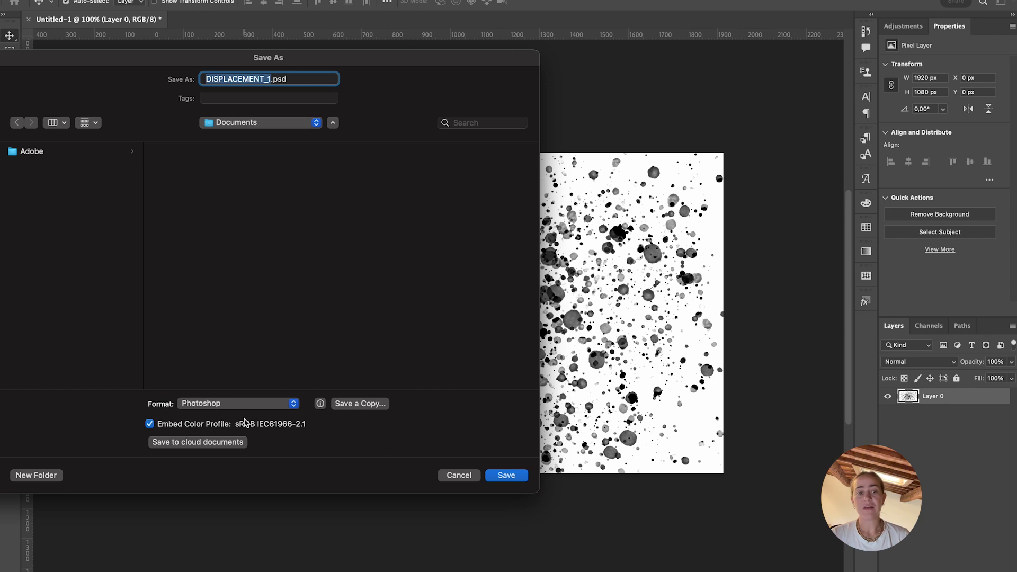
left_click(511, 479)
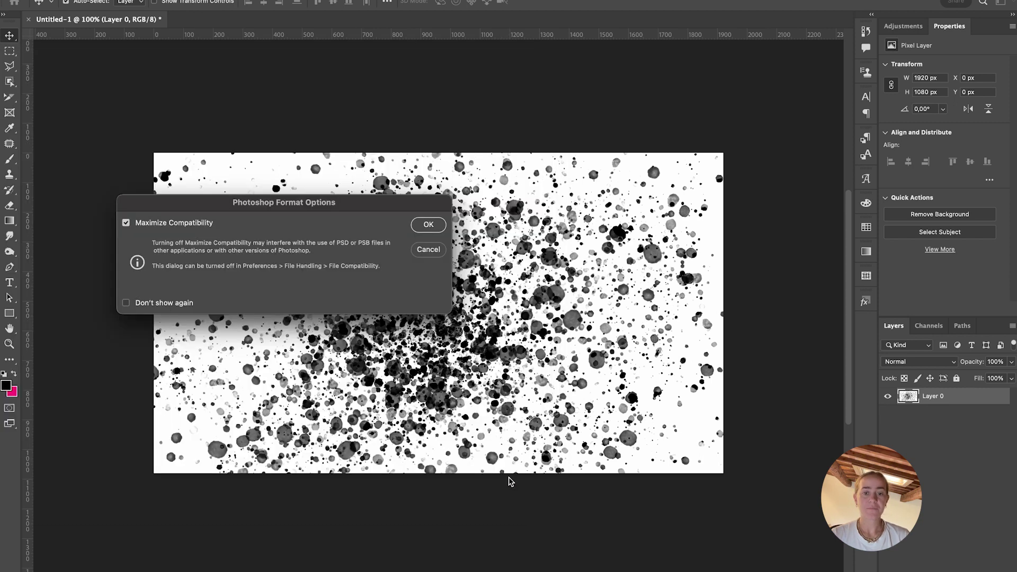
left_click(429, 225)
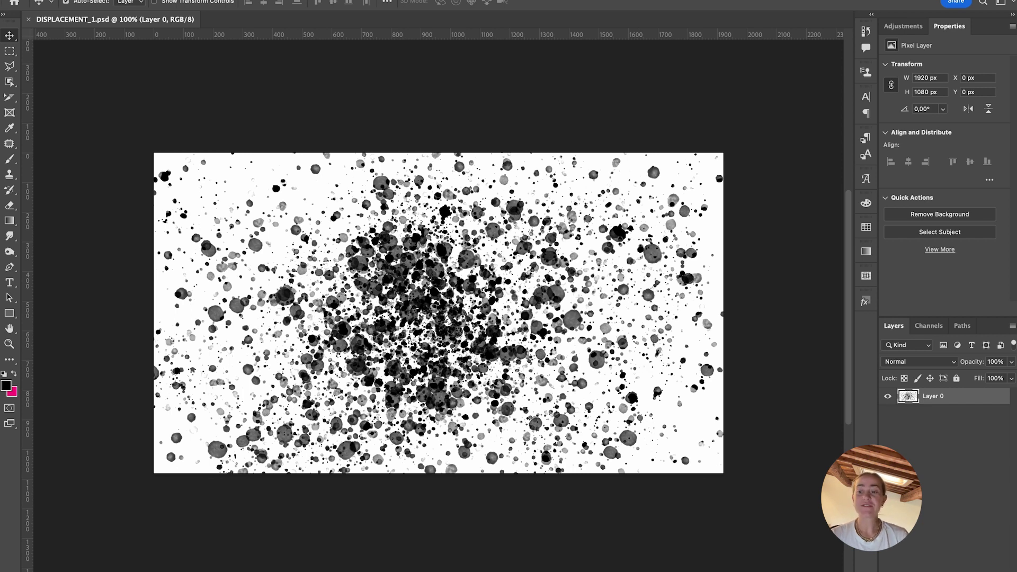
- Add a white Solid Color fill layer over the spatter
left_click(932, 568)
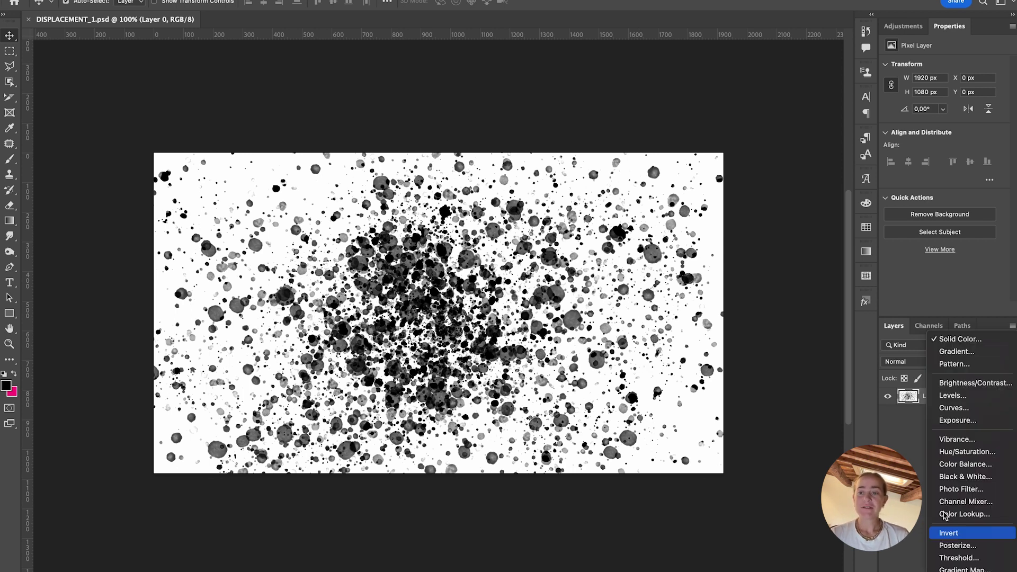
left_click(968, 339)
left_click_drag(623, 168, 587, 91)
key("Return")
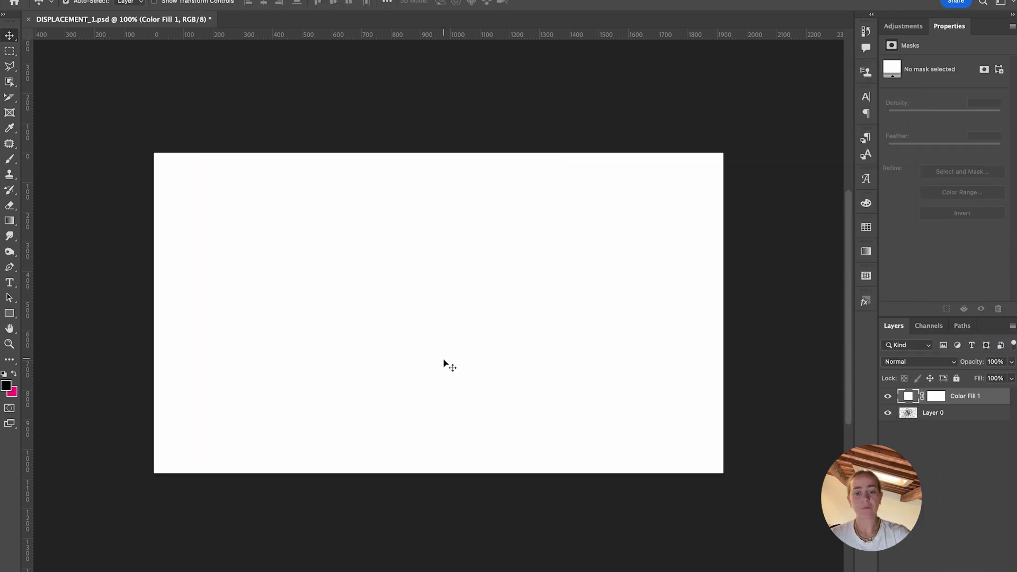
- Type NIKE on the canvas and set its font to Helvetica Bold Oblique
key("t")
left_click(366, 313)
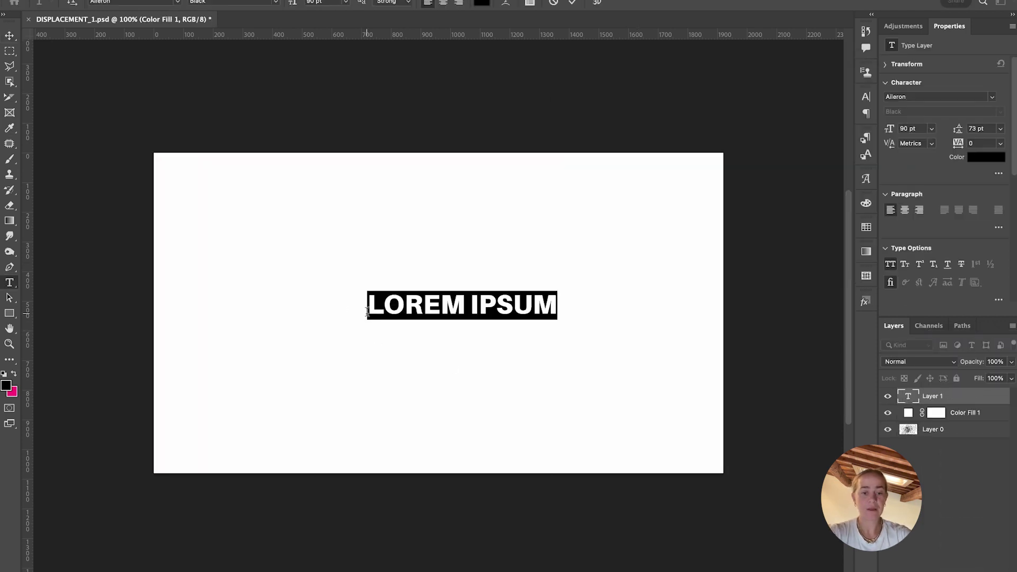
type("NIKE")
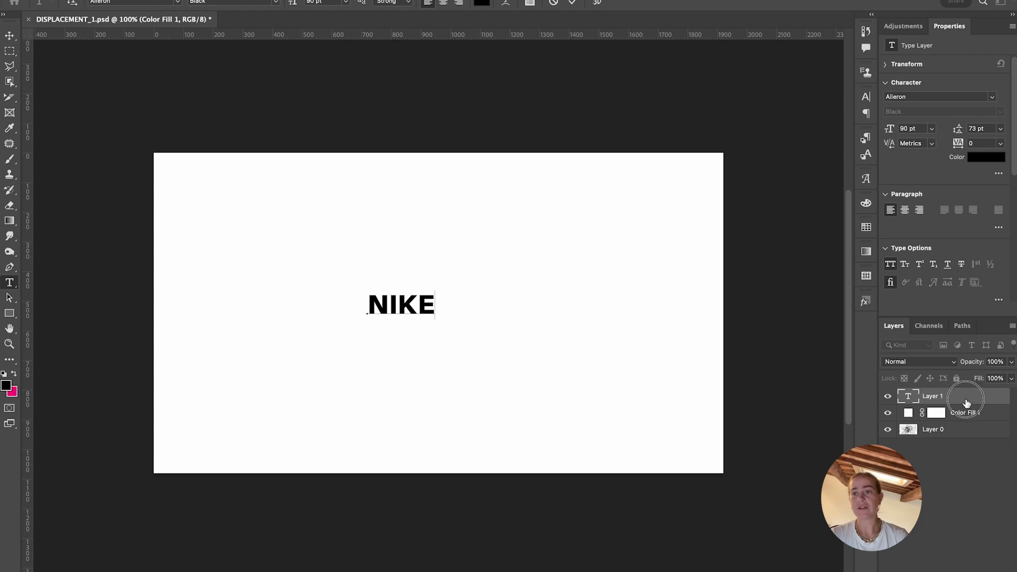
key("super+Return")
left_click(963, 98)
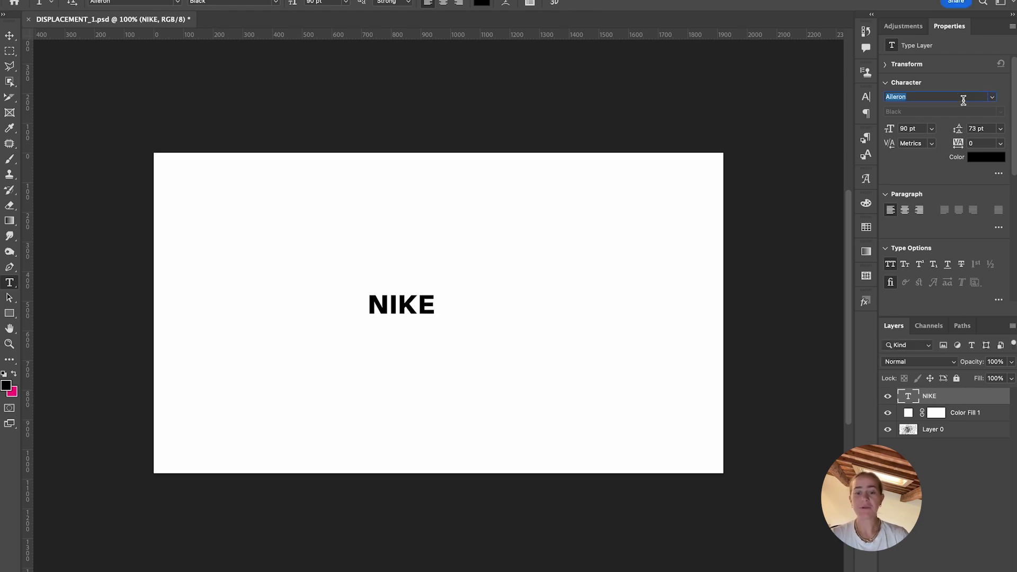
type("helve")
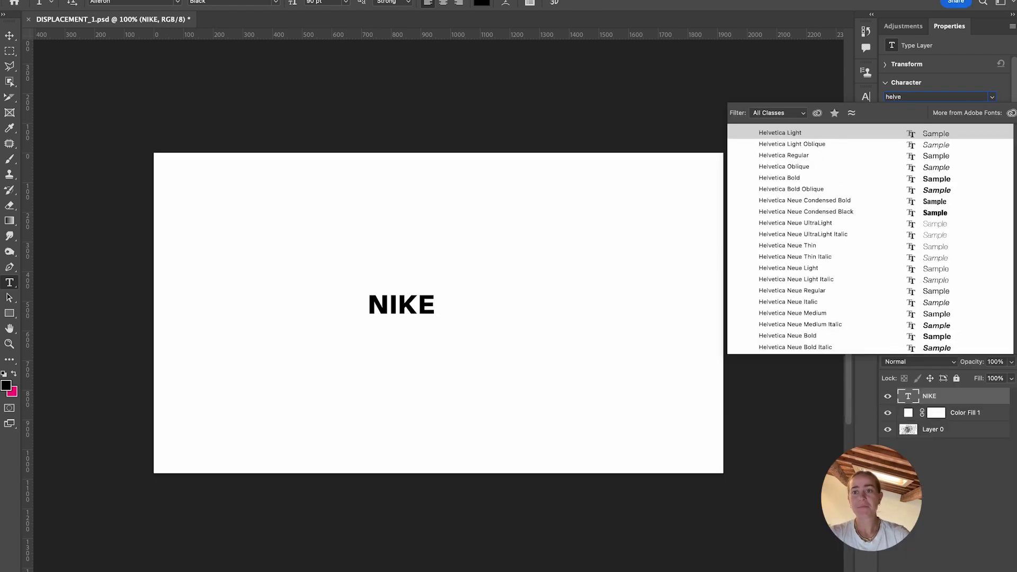
left_click(825, 189)
- Scale NIKE up to about 460 percent and centre it on the canvas
key("super+t")
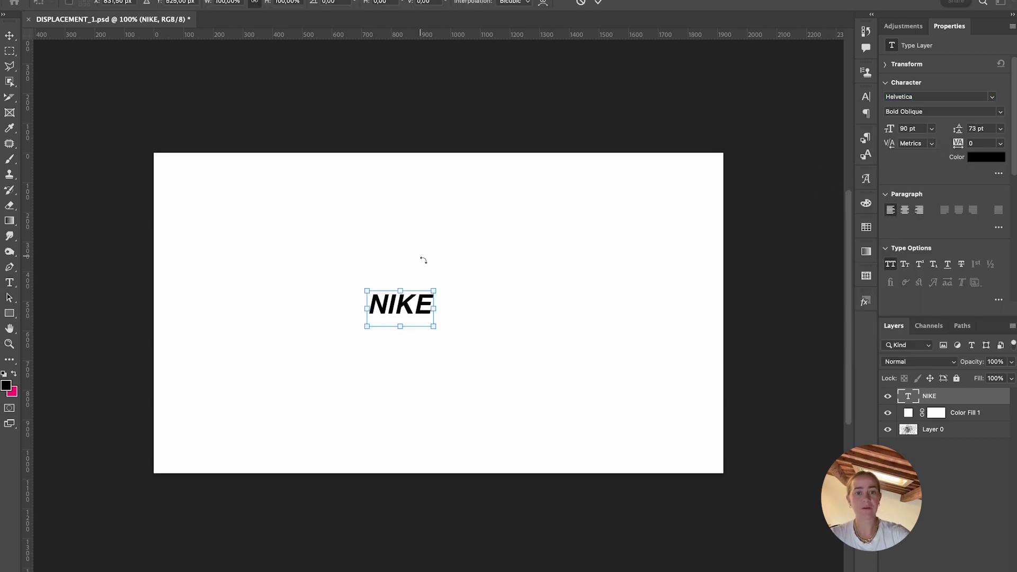
left_click_drag(436, 308, 663, 313)
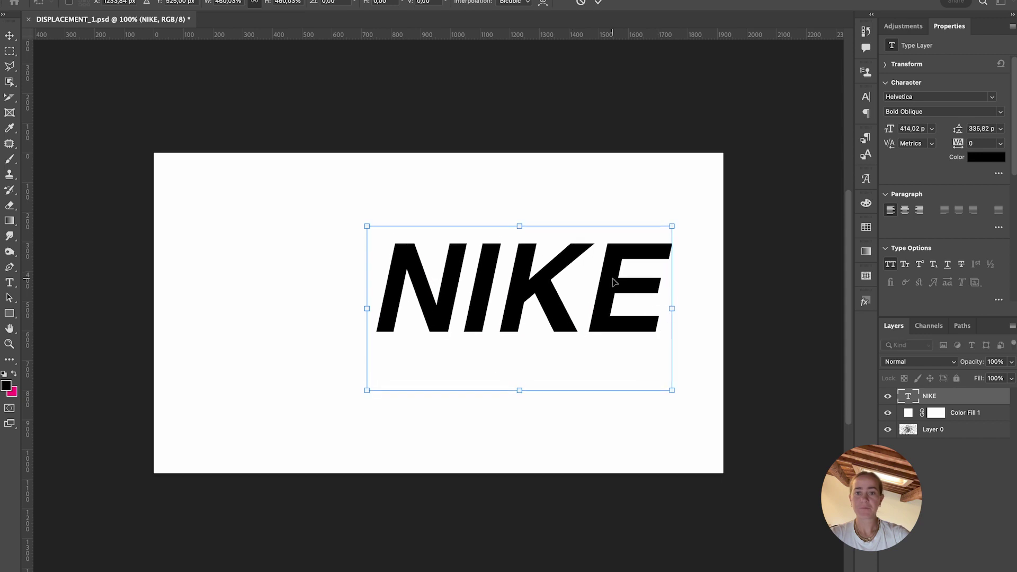
left_click_drag(615, 281, 533, 303)
key("Return")
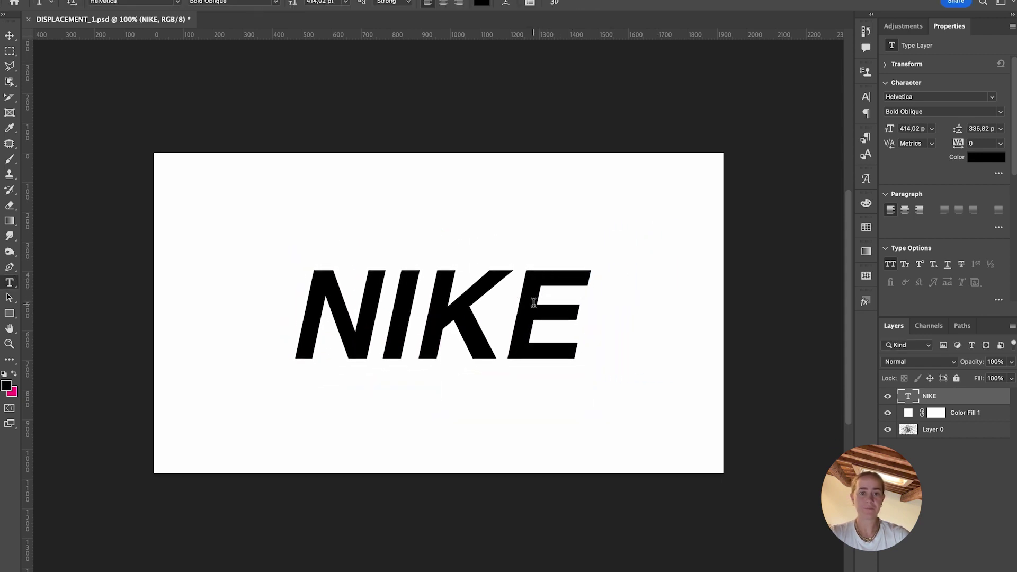
key("v")
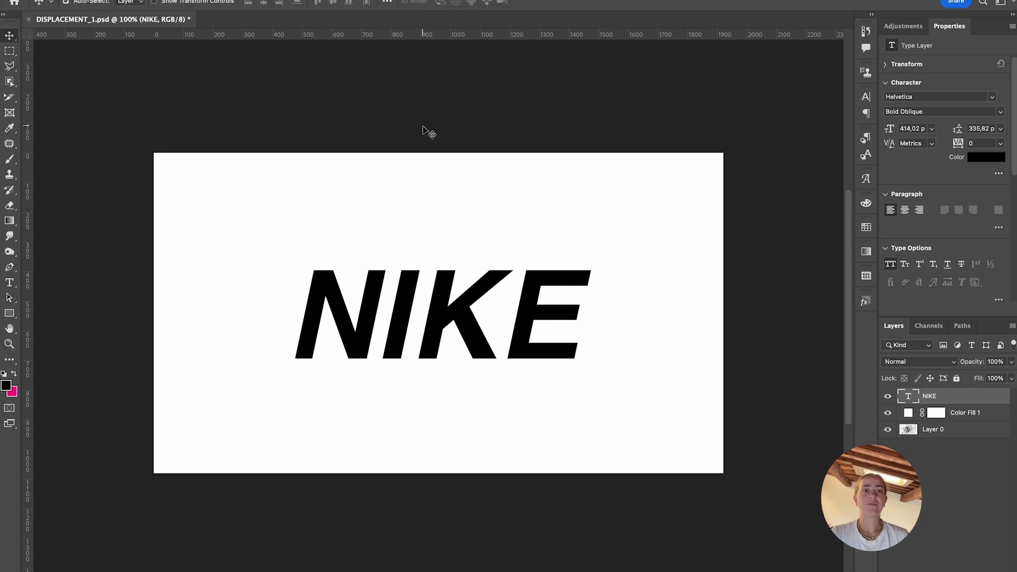
- Convert NIKE to a smart object and apply Displace at 10/10 using DISPLACEMENT_1.psd
left_click(271, 0)
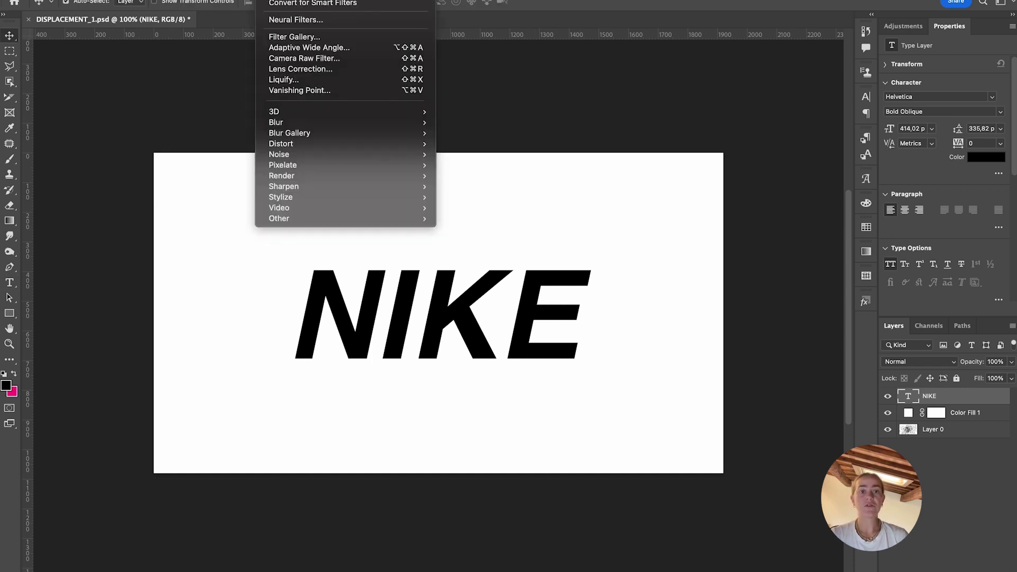
mouse_move(313, 145)
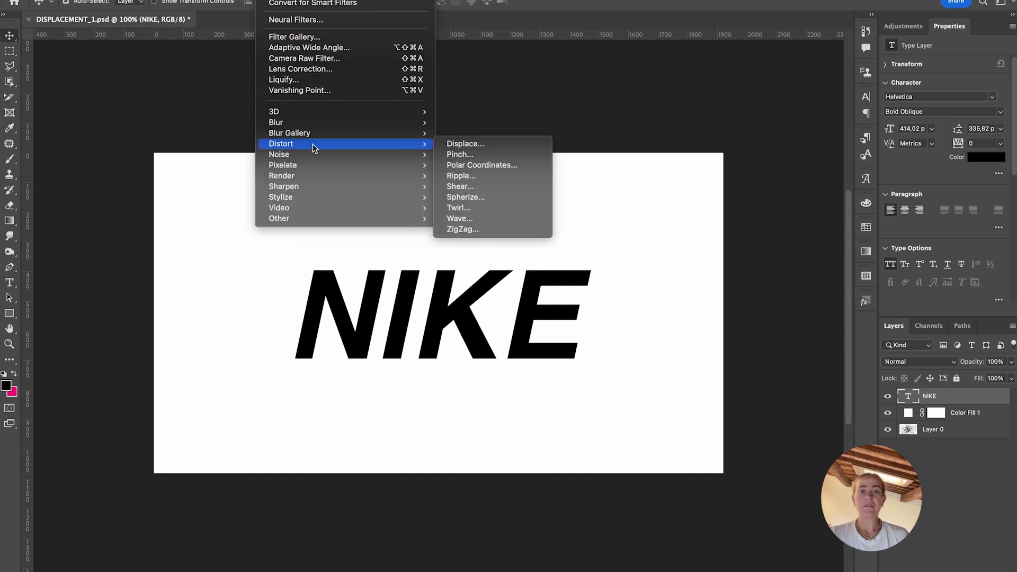
left_click(471, 148)
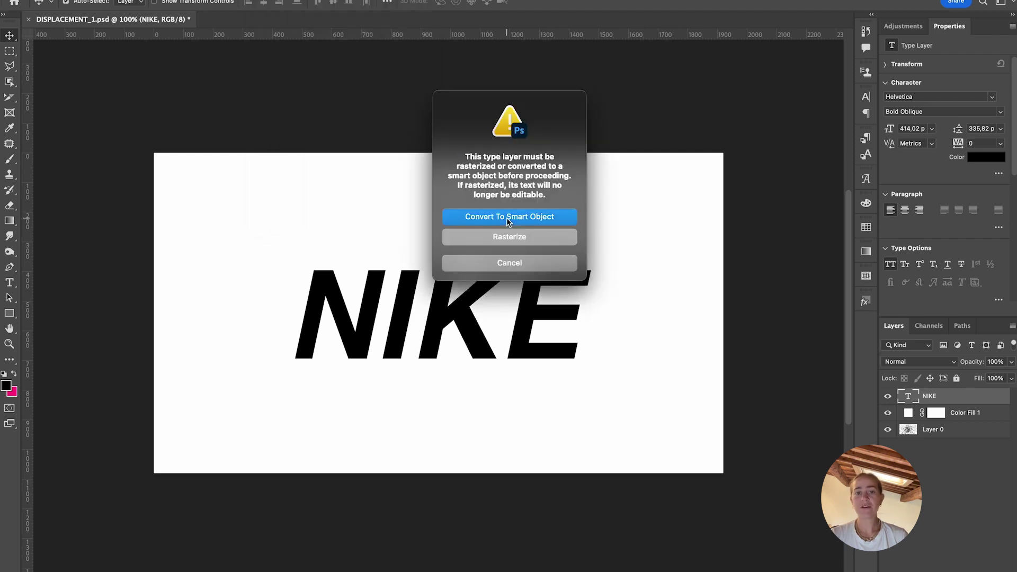
left_click(506, 218)
left_click(333, 101)
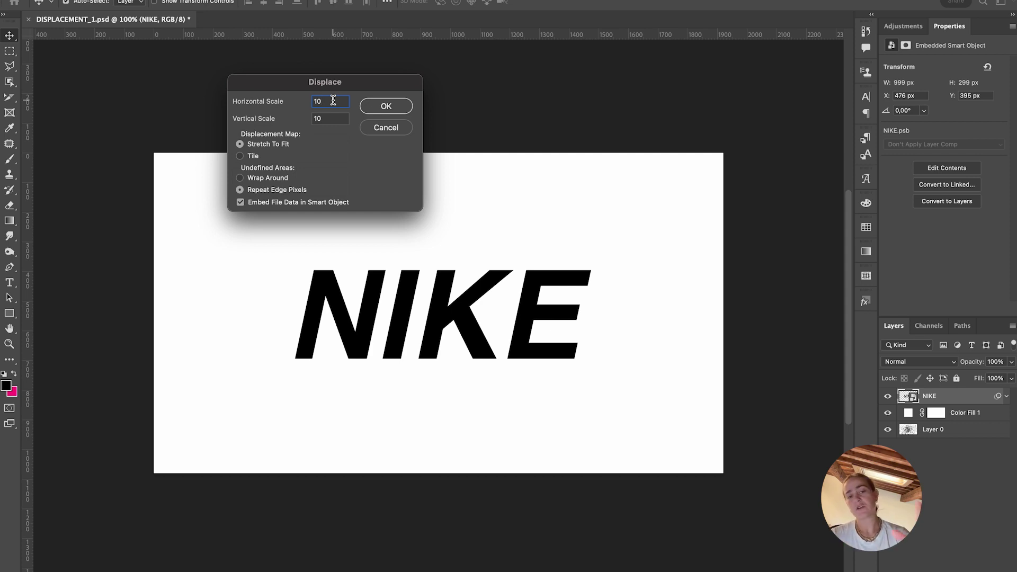
left_click(331, 119)
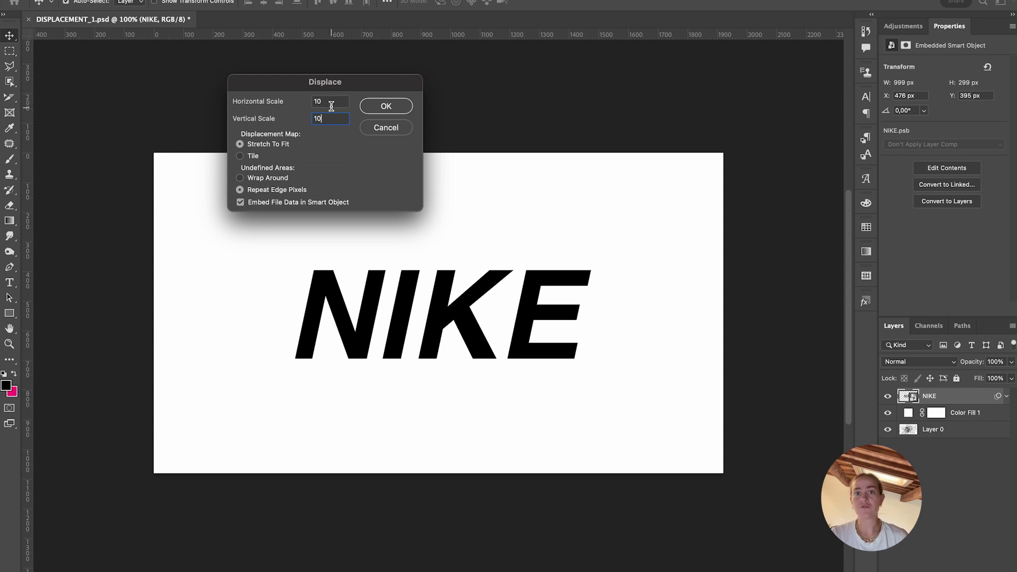
left_click(392, 107)
left_click(62, 121)
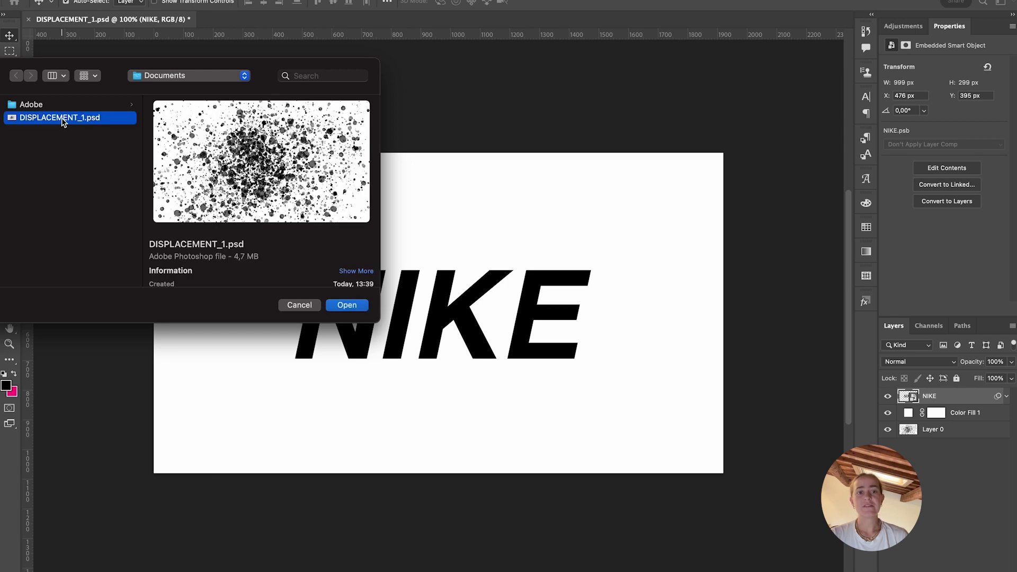
left_click(347, 305)
scroll(918, 475, "up", 5)
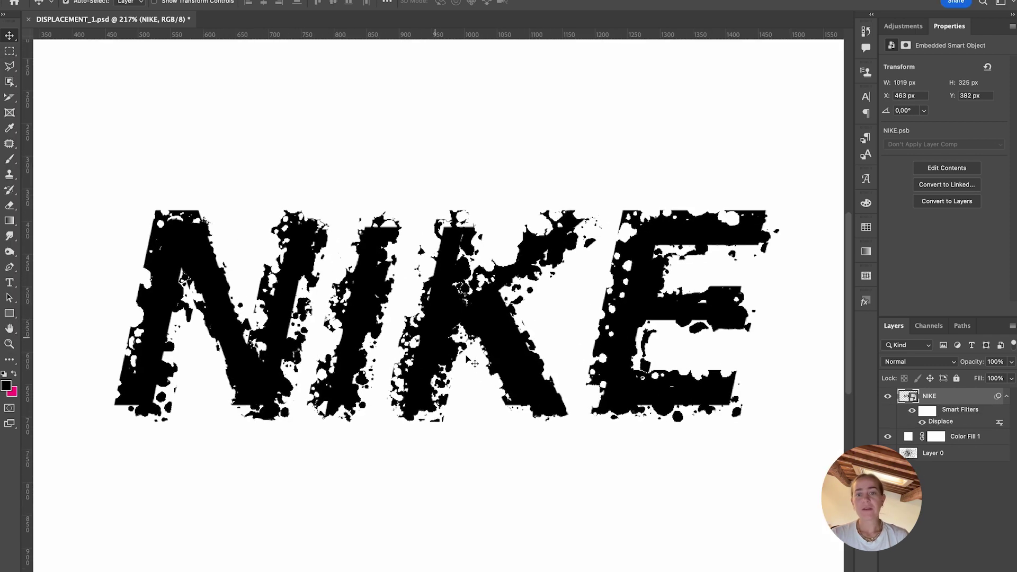
- Apply a 1-pixel Gaussian Blur to the NIKE text
left_click(1007, 396)
left_click(270, 0)
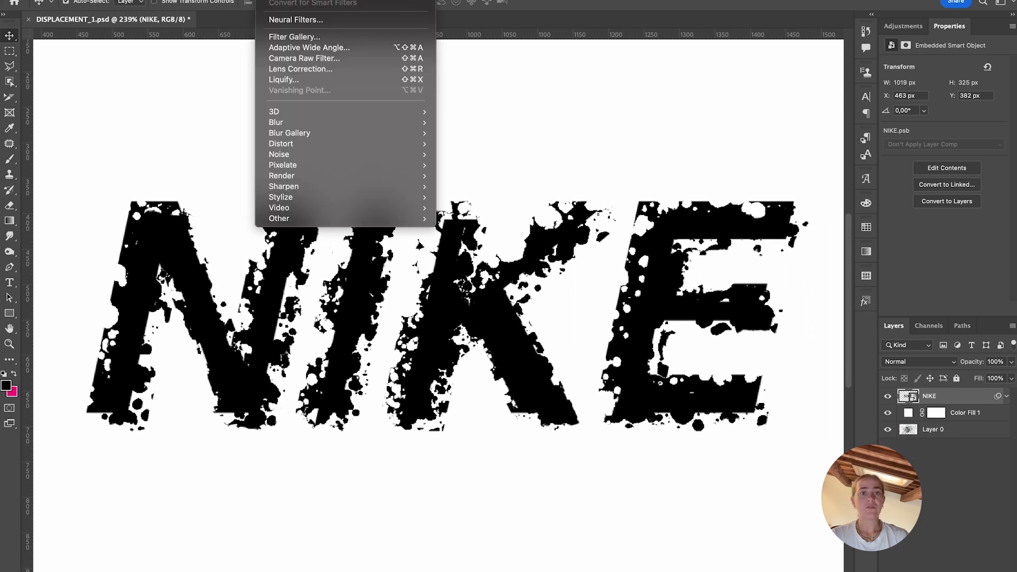
mouse_move(336, 122)
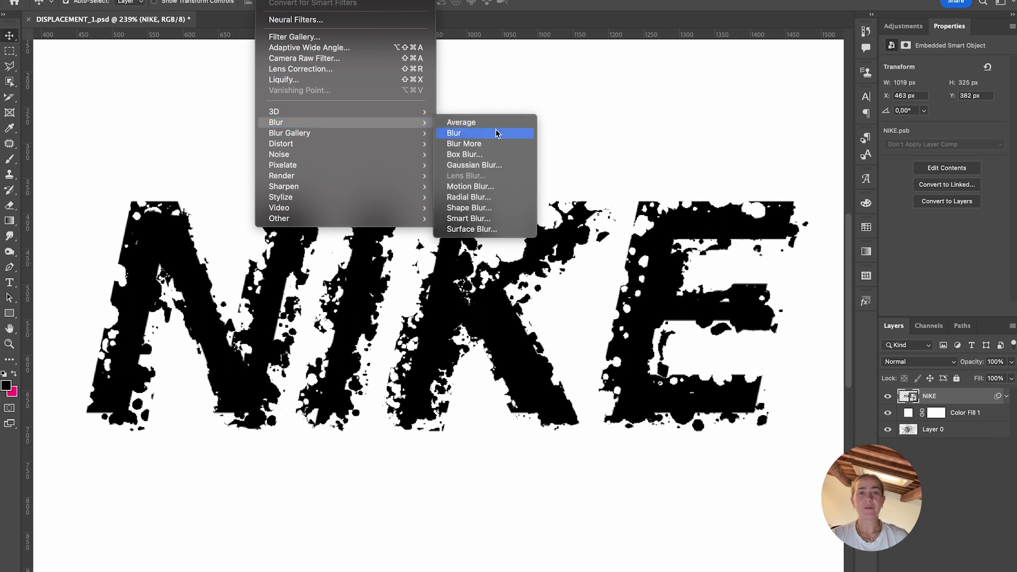
left_click(490, 164)
type("1")
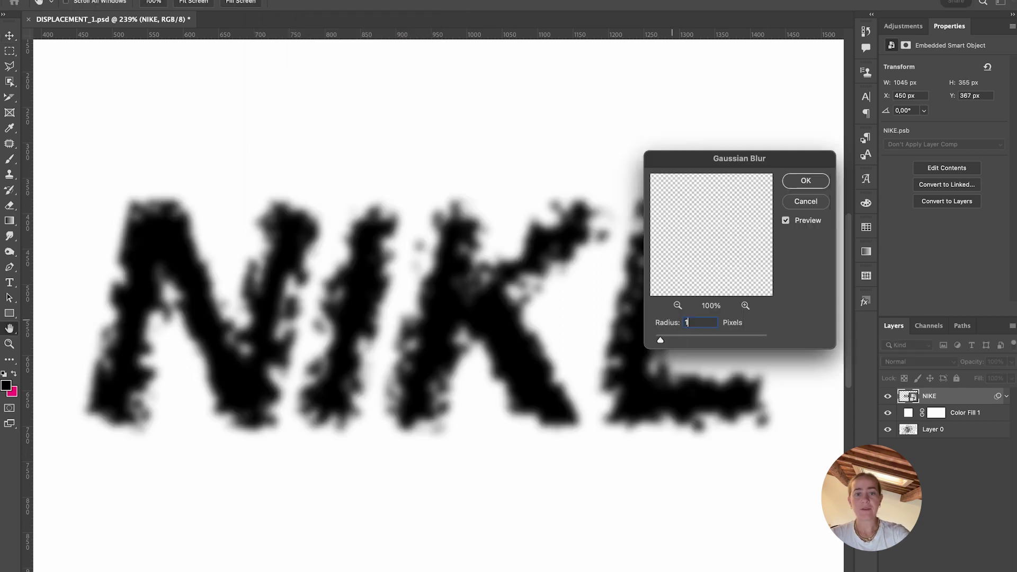
left_click(806, 181)
- Apply a Ripple distortion, Amount 40 and Size Medium, to the NIKE text
left_click(257, 2)
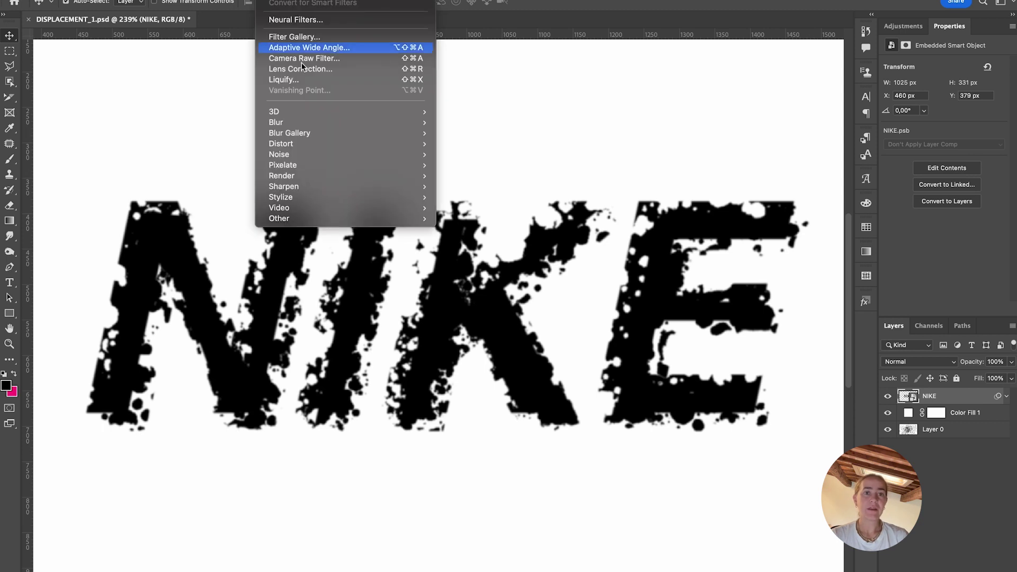
mouse_move(329, 144)
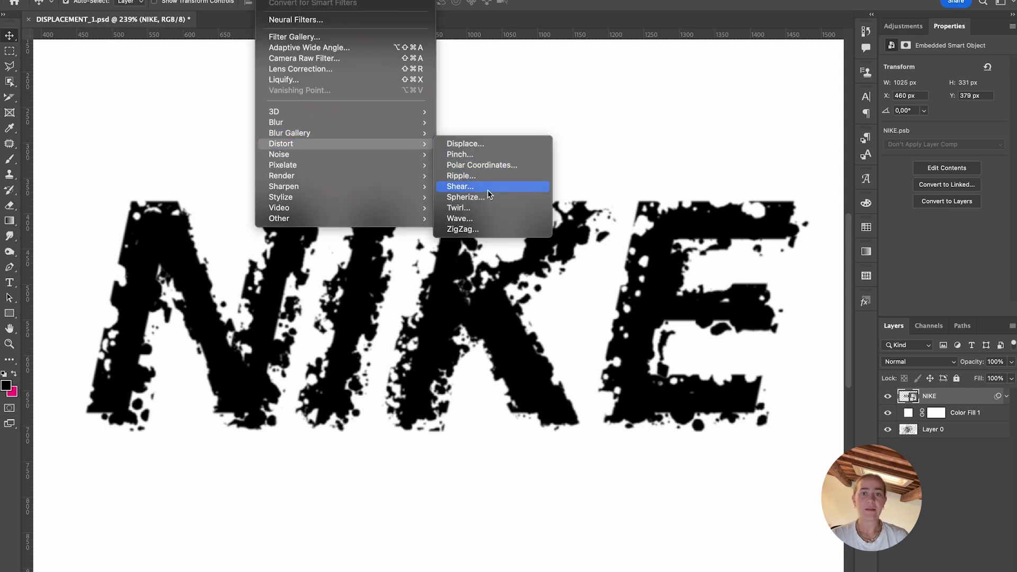
left_click(479, 180)
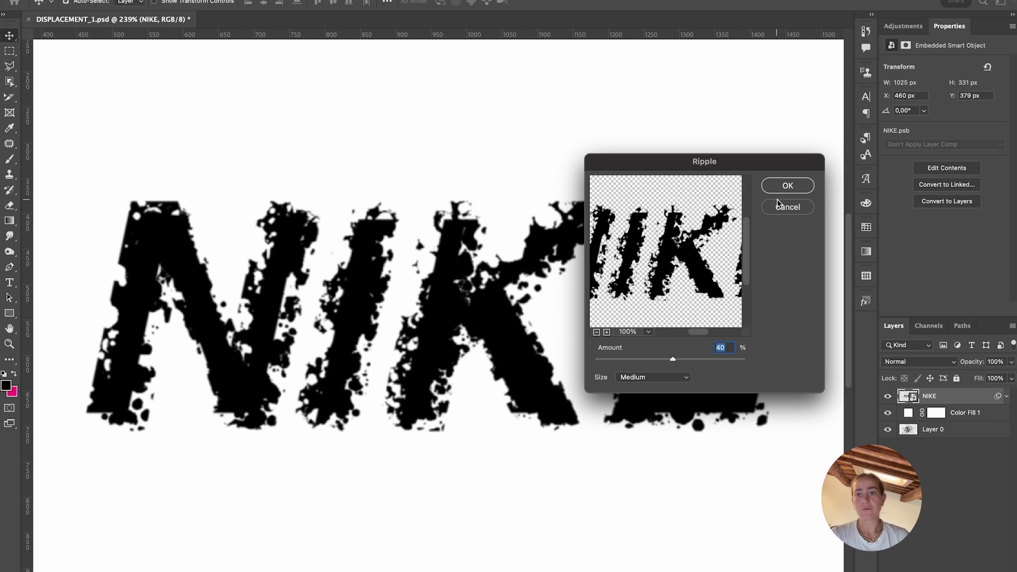
left_click(788, 186)
key("super+0")
left_click(61, 562)
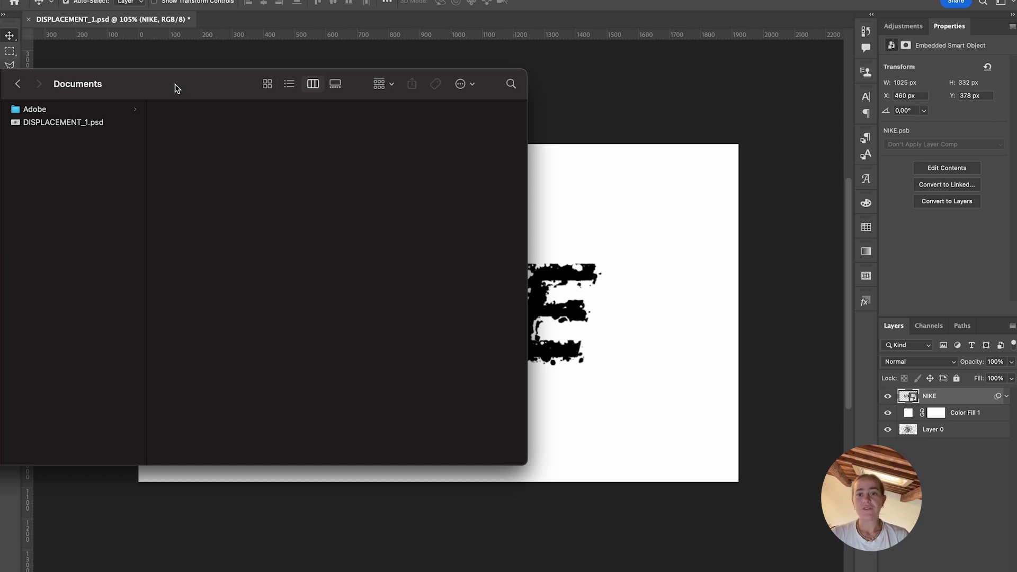
- Place the crumpled plastic texture image00008.png into the document, then select the NIKE layer
left_click_drag(177, 88, 269, 94)
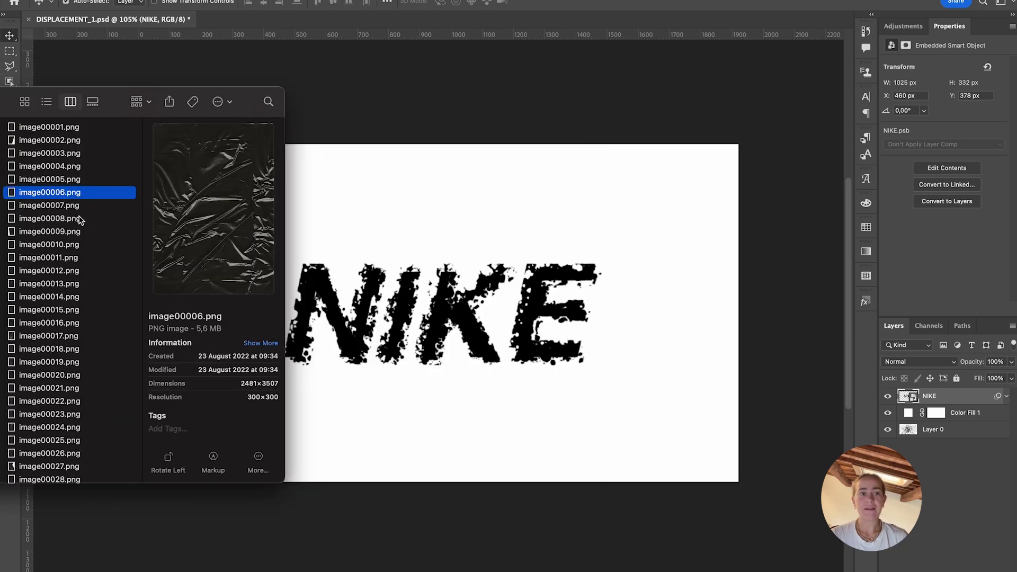
left_click(80, 219)
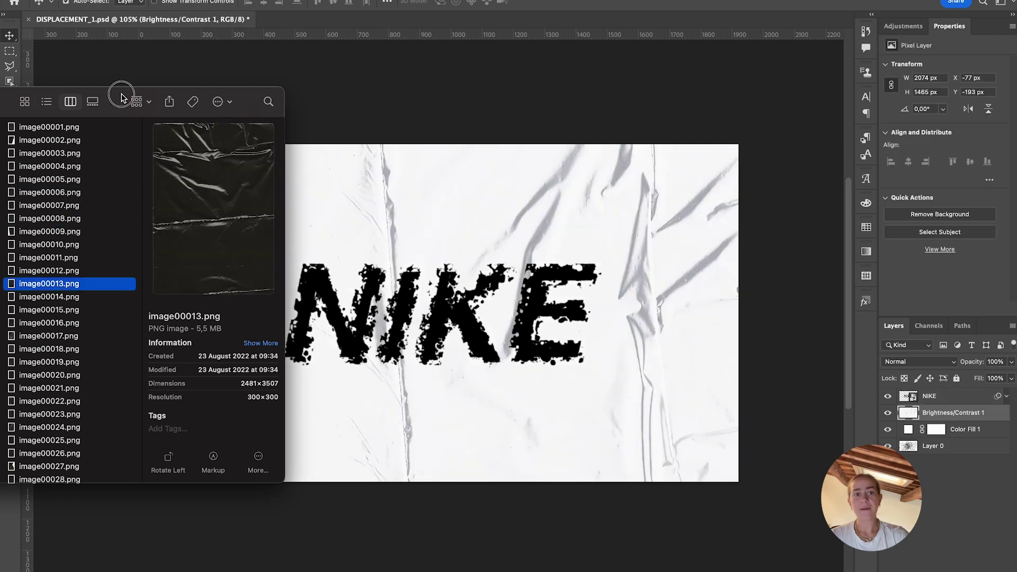
left_click_drag(121, 98, 216, 68)
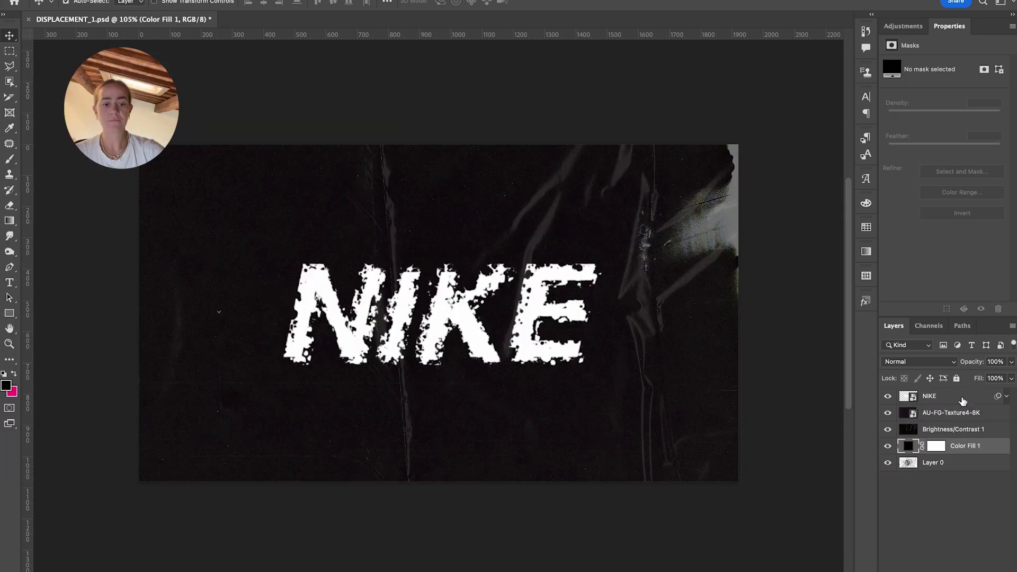
left_click(963, 402)
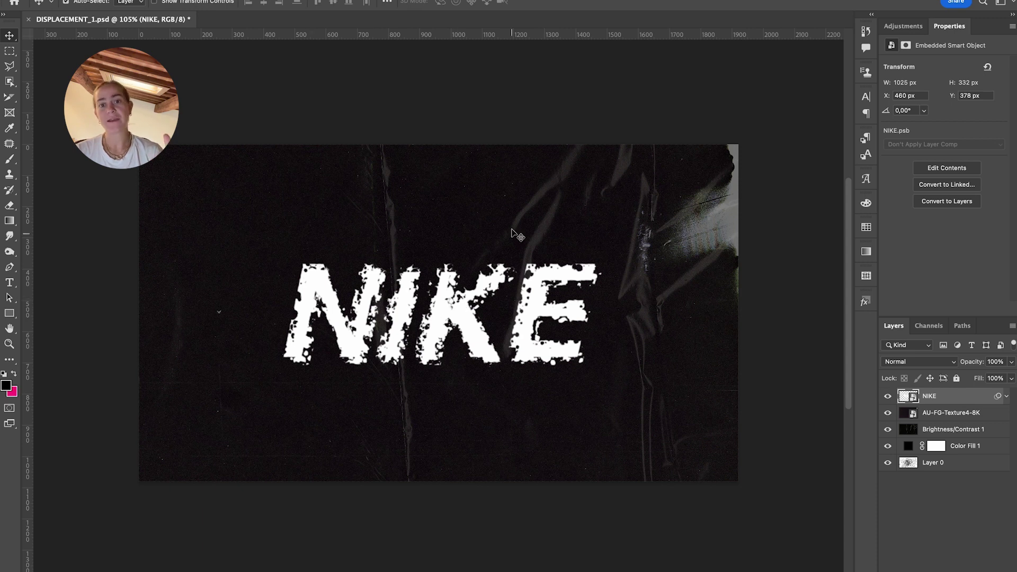
- Set the NIKE layer's Underlying Layer Blend If to split values 0/11 and 159/255
double_click(962, 404)
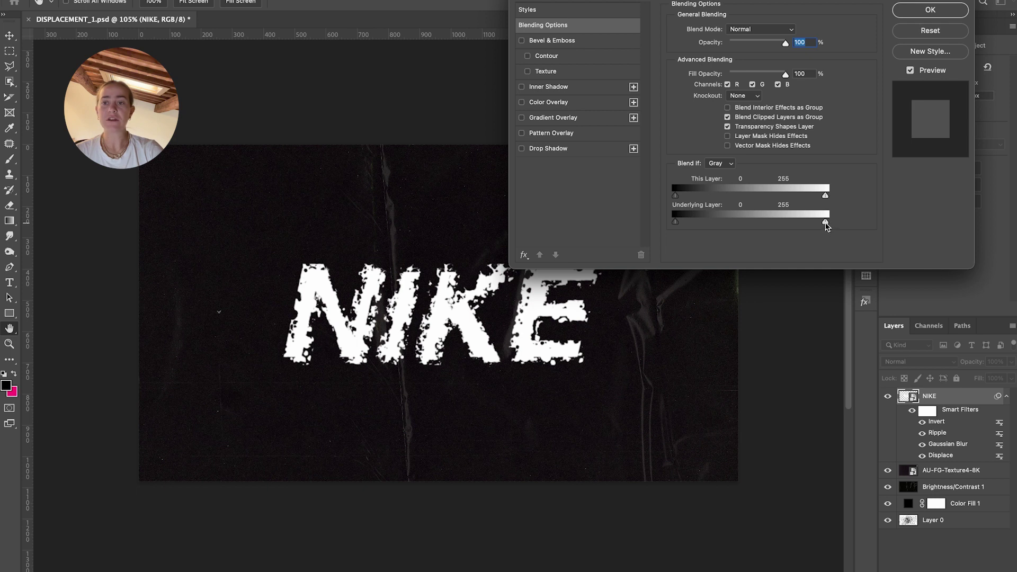
left_click(826, 222, "alt")
left_click_drag(825, 225, 770, 221)
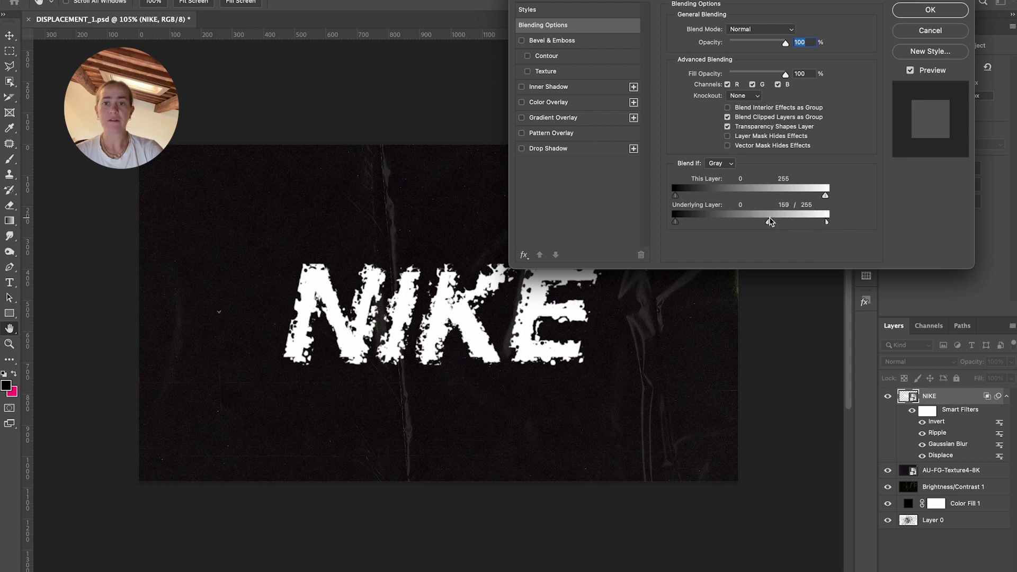
left_click(676, 223, "alt")
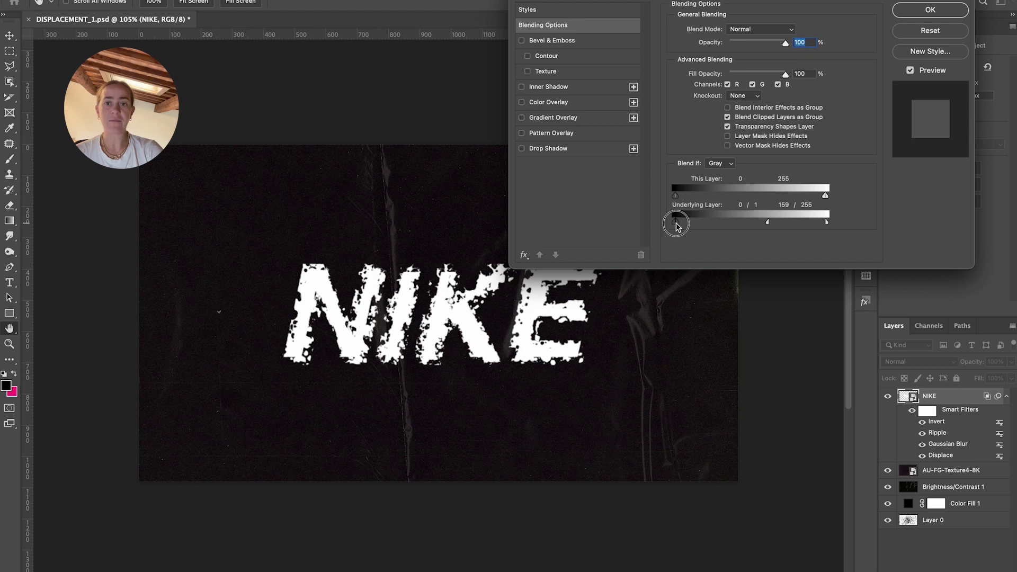
left_click_drag(678, 223, 682, 225)
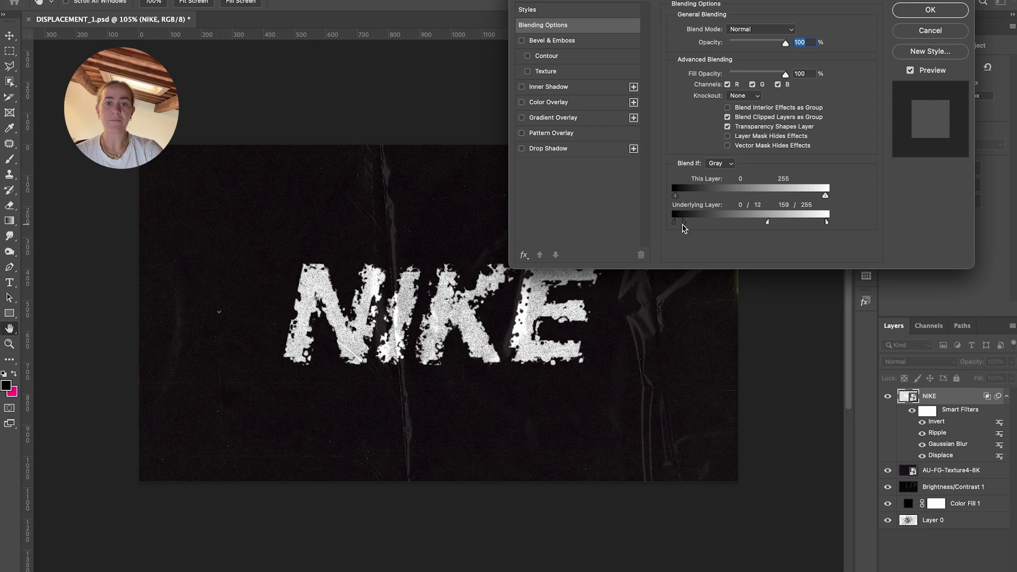
left_click(930, 10)
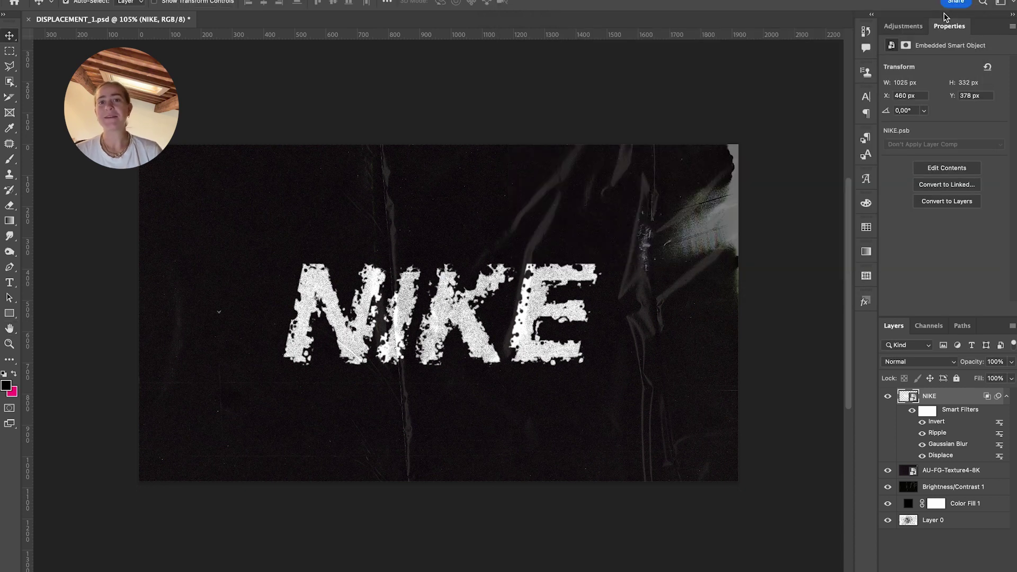